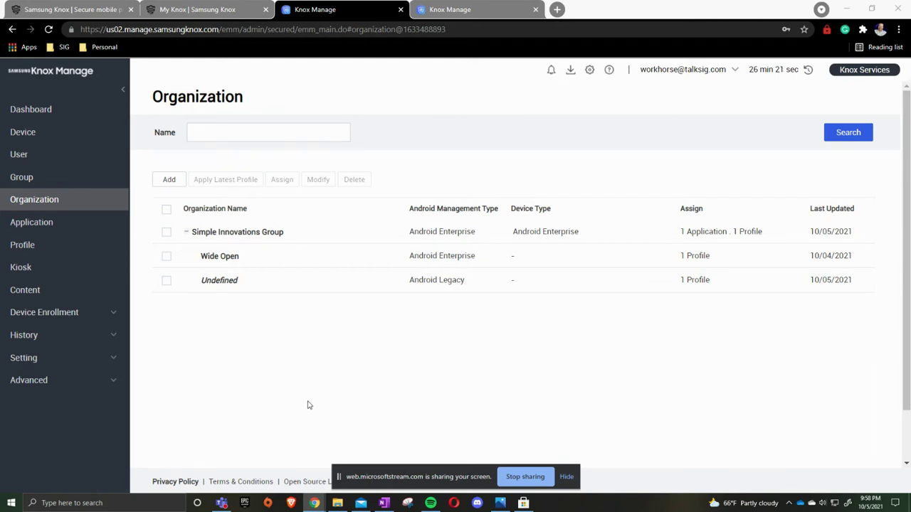
Step: Open the Device page from the sidebar to list the enrolled SIG01_Android_1 device
click(62, 132)
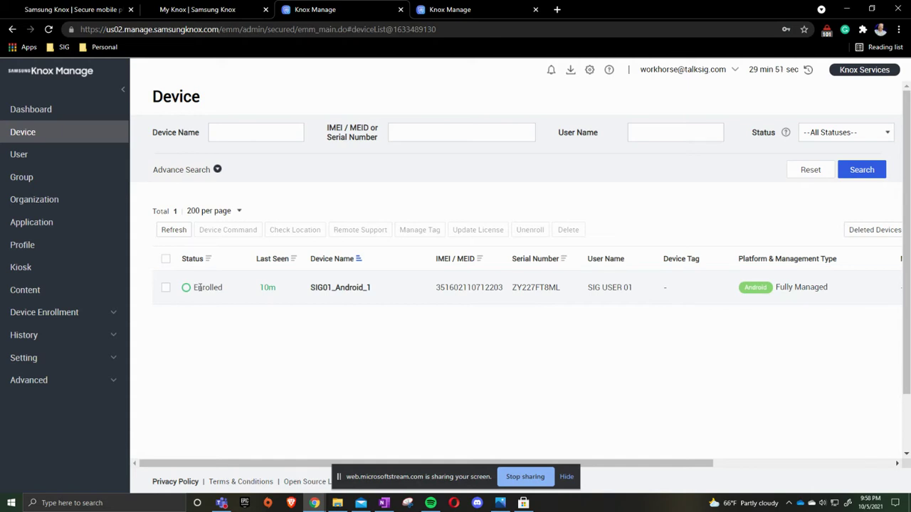
Step: Sort devices by Status, scan the table's columns sideways, and select SIG01_Android_1
click(204, 265)
drag(711, 463, 888, 451)
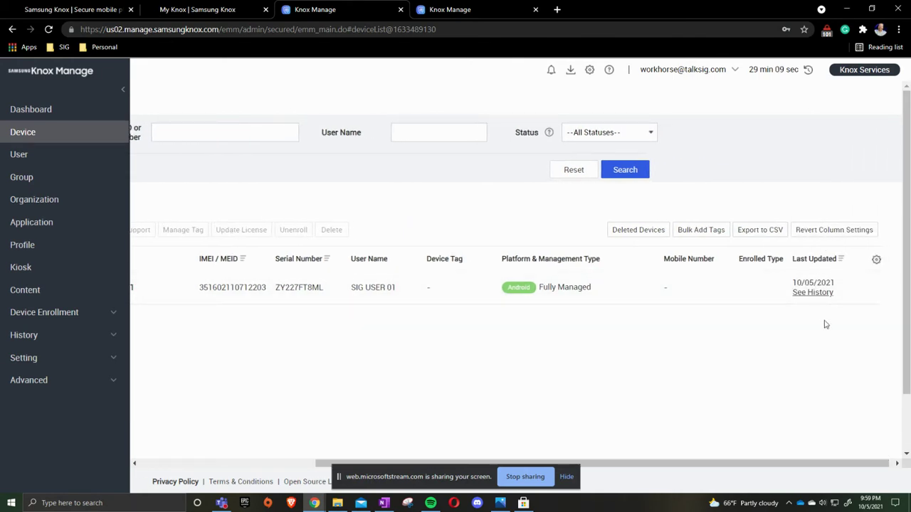
drag(786, 467, 406, 456)
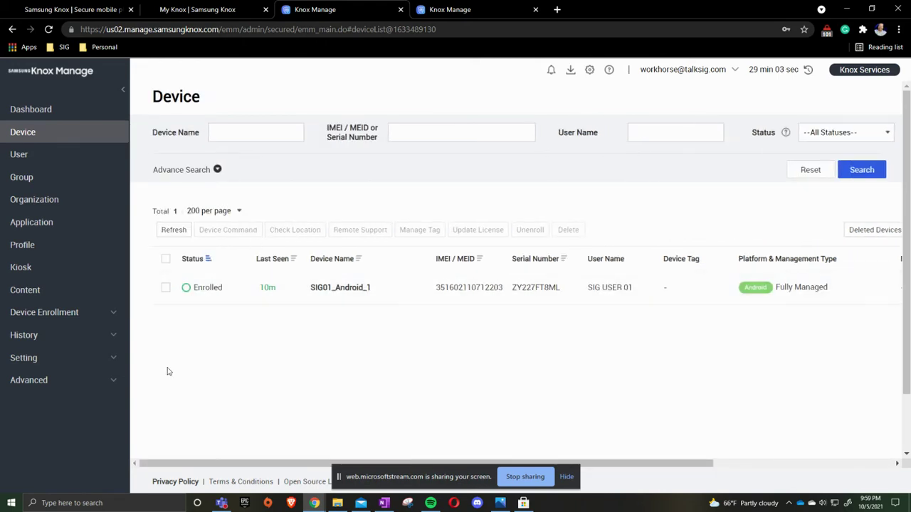
click(166, 286)
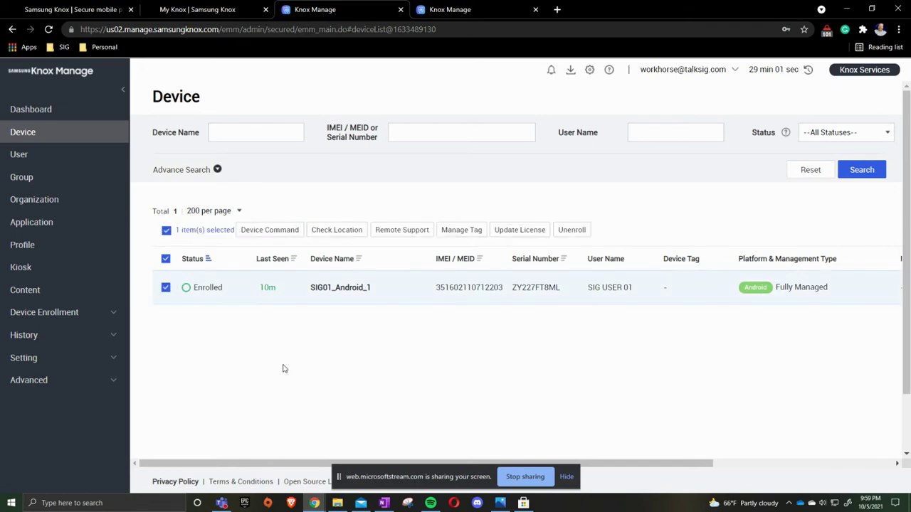
click(337, 232)
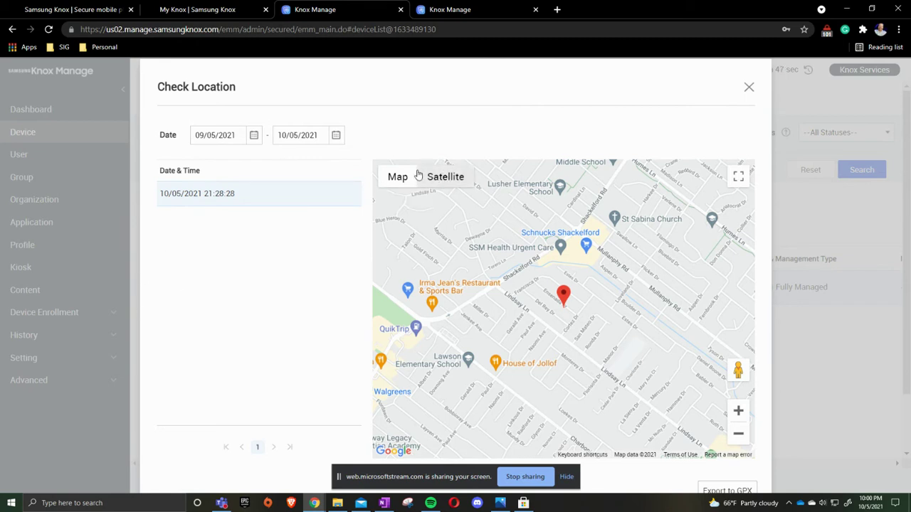
mouse_move(400, 179)
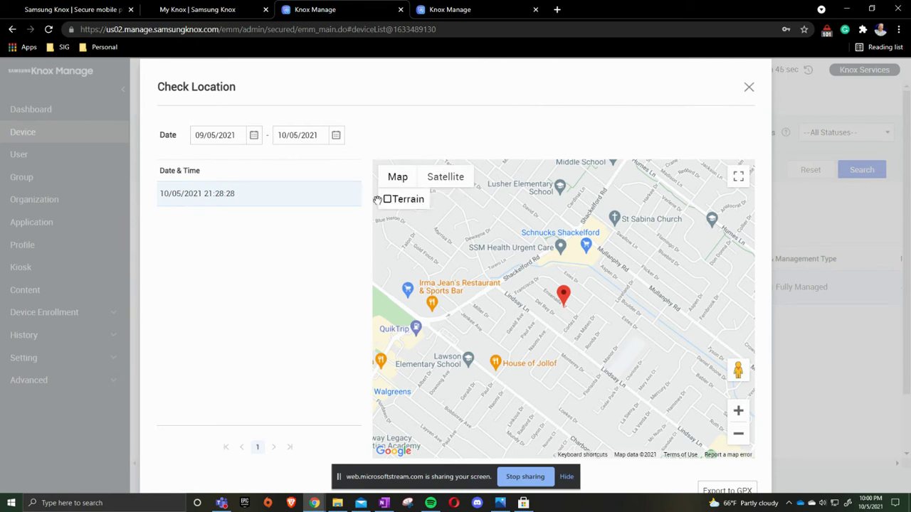
click(389, 201)
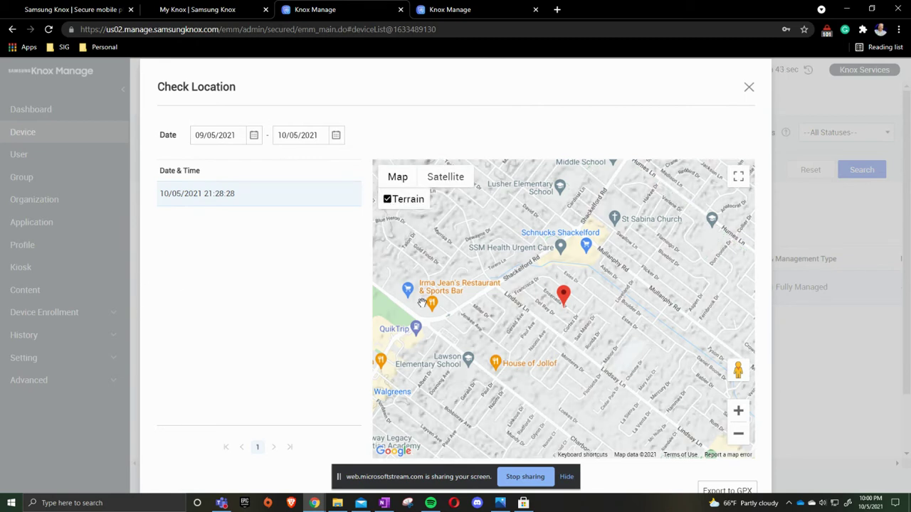
click(430, 178)
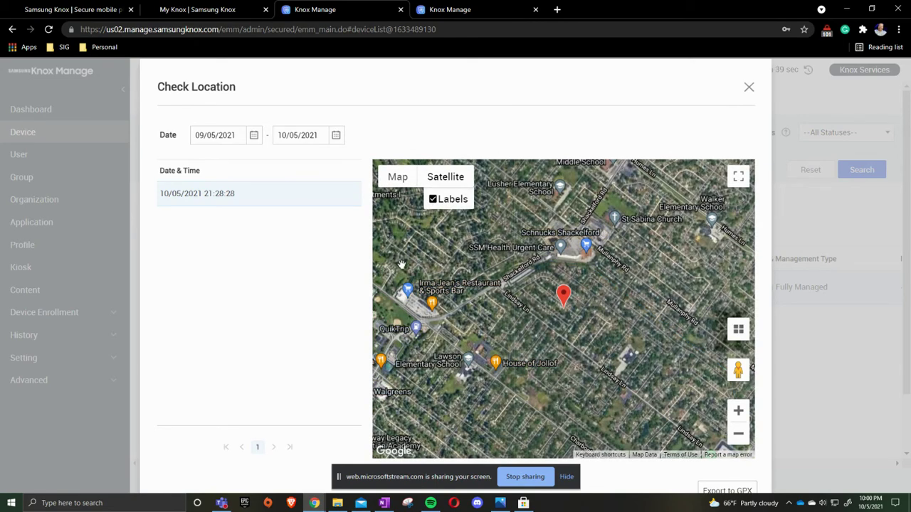
scroll(545, 318, up, 2)
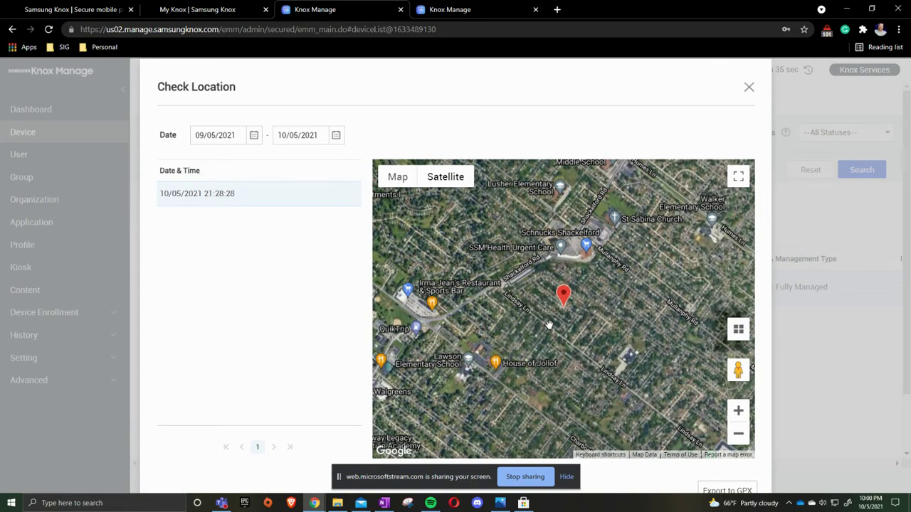
scroll(548, 325, up, 2)
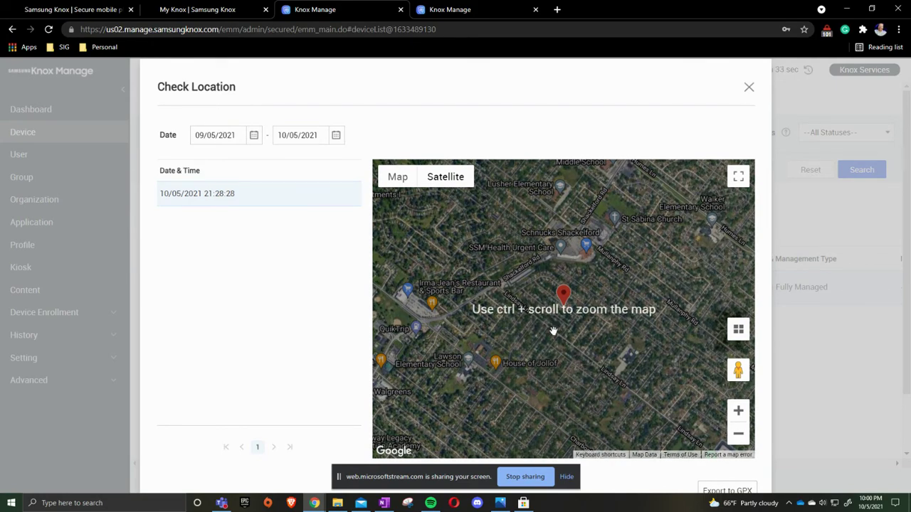
ctrl+scroll(553, 327, up, 3)
ctrl+scroll(564, 275, up, 4)
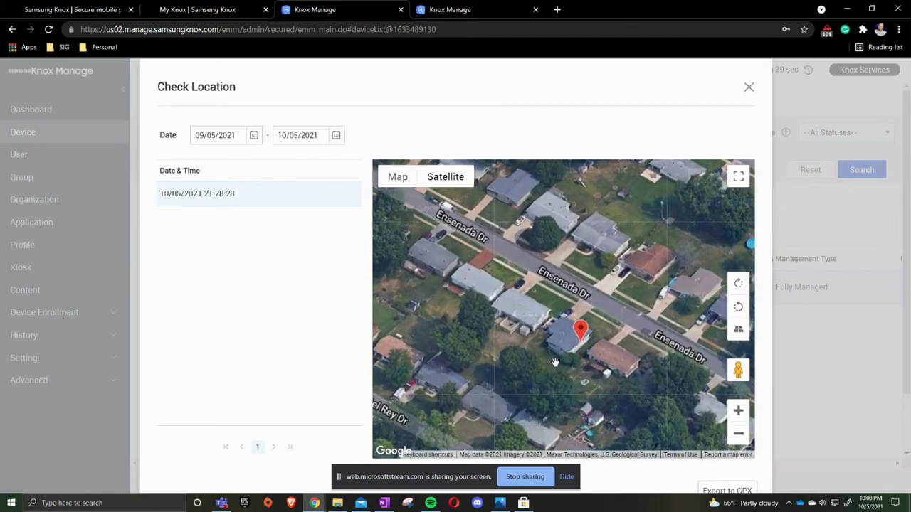
ctrl+scroll(553, 364, up, 1)
click(555, 363)
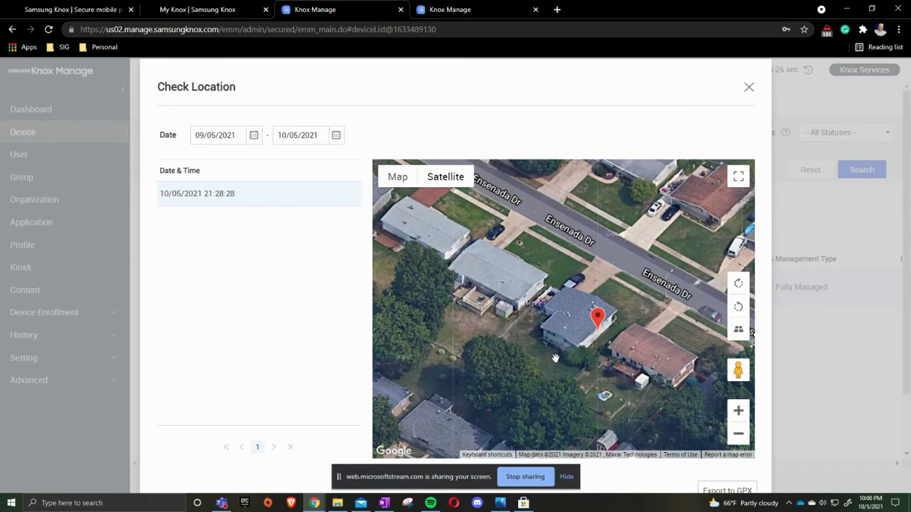
ctrl+scroll(555, 358, down, 5)
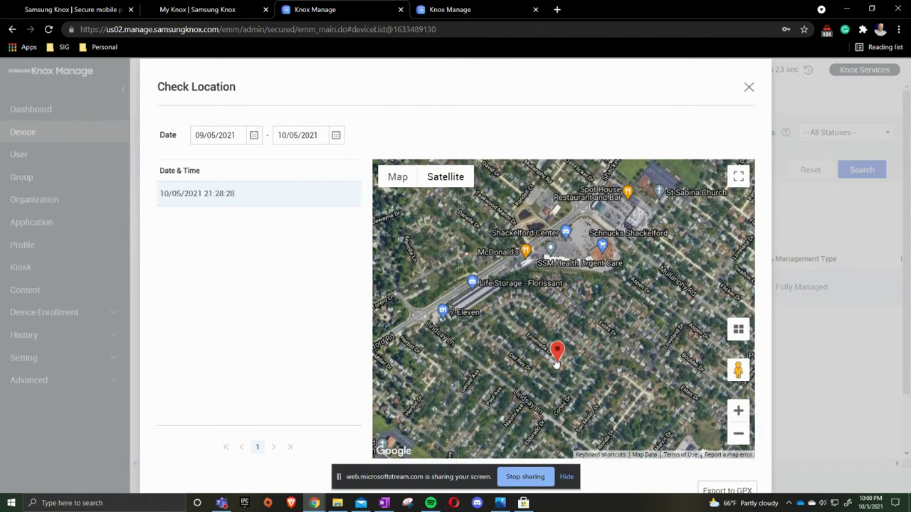
ctrl+scroll(557, 363, down, 1)
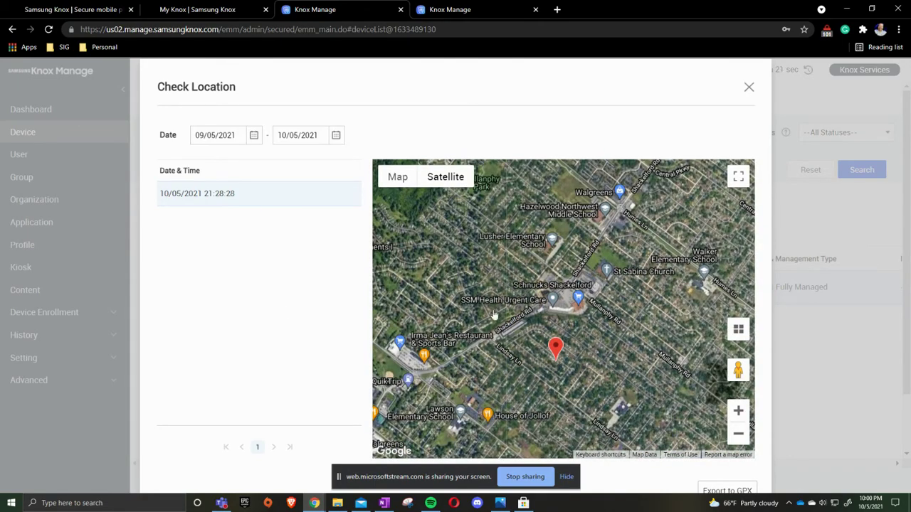
click(749, 88)
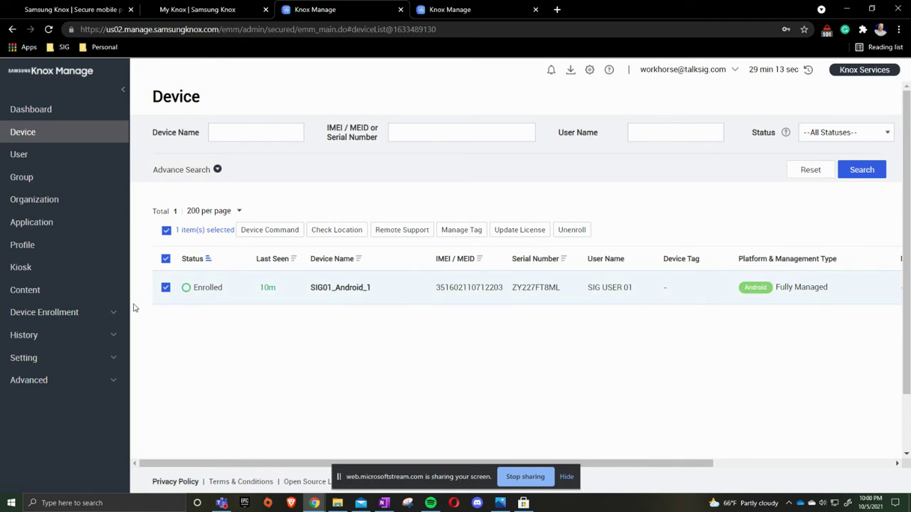
Step: Send Apply Latest Profiles to SIG01_Android_1 from the Frequently commands, then deselect it
click(265, 237)
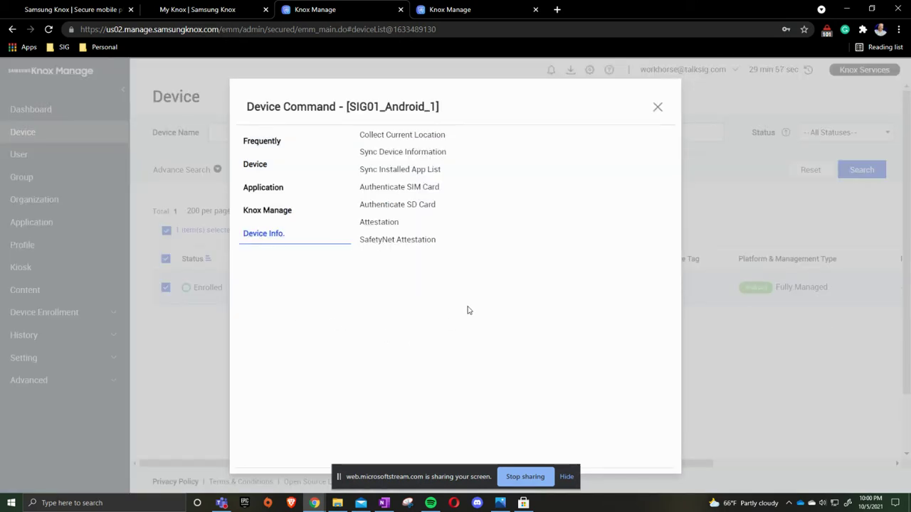
click(308, 158)
click(237, 138)
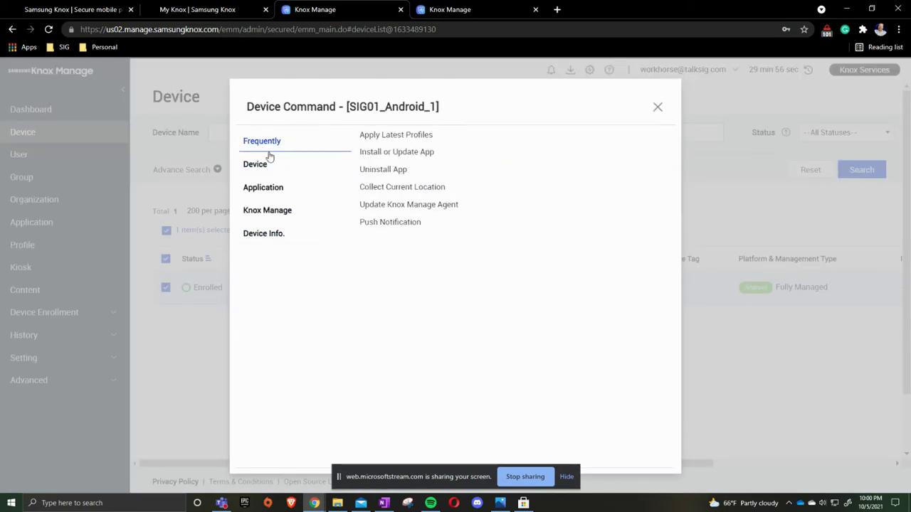
click(378, 139)
click(549, 319)
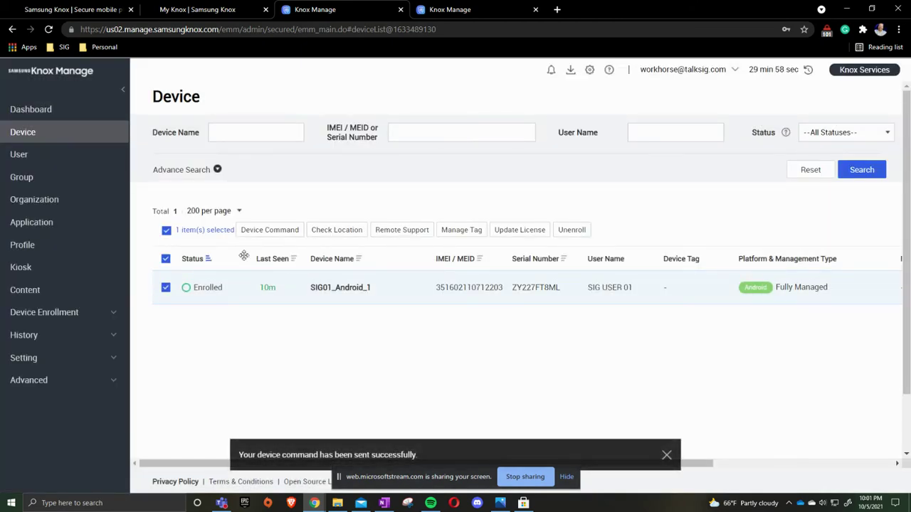
click(166, 229)
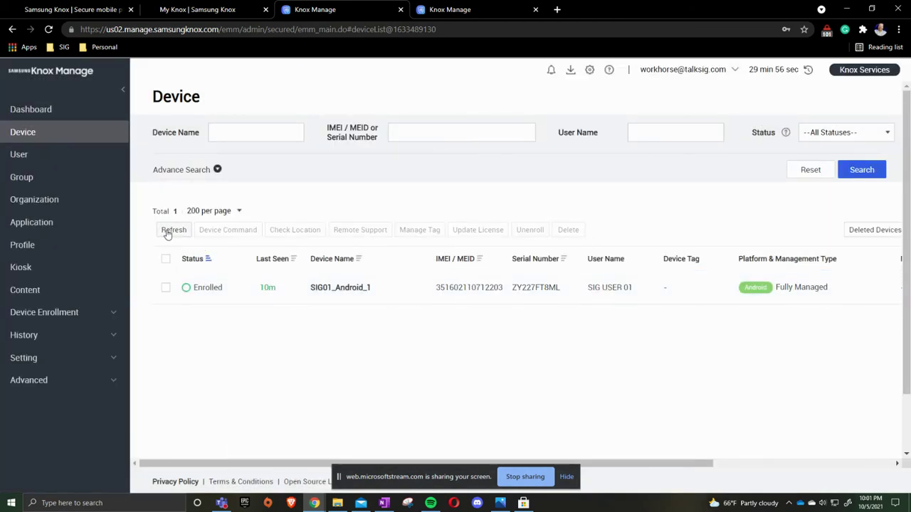
Step: Refresh the device list, select SIG01_Android_1, and show its Device-category commands
click(164, 230)
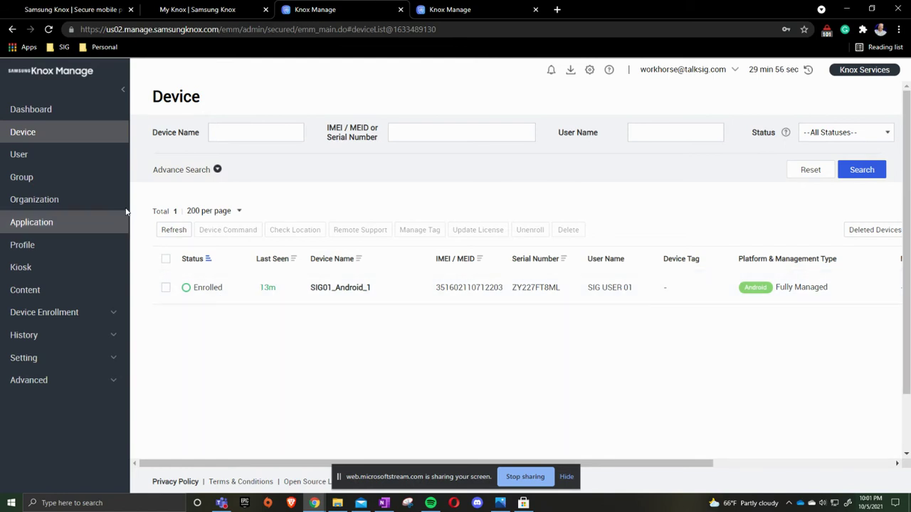
click(170, 230)
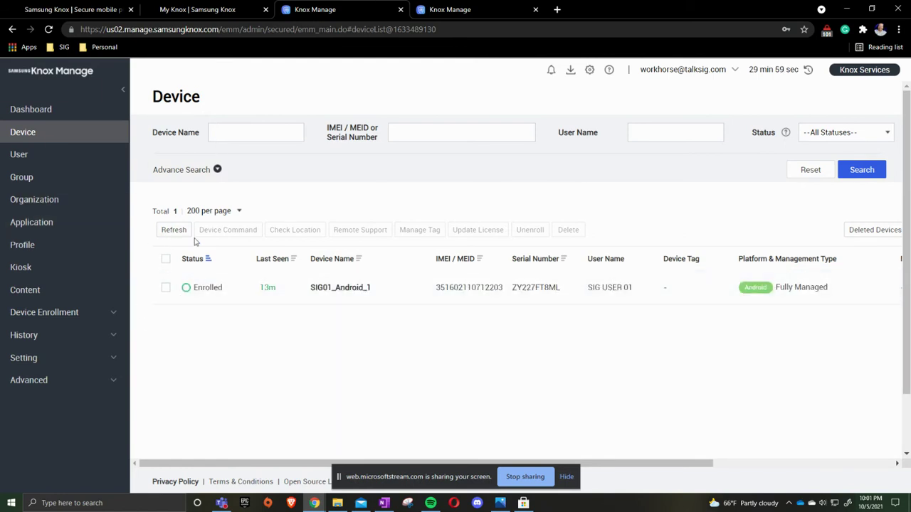
click(165, 291)
click(254, 235)
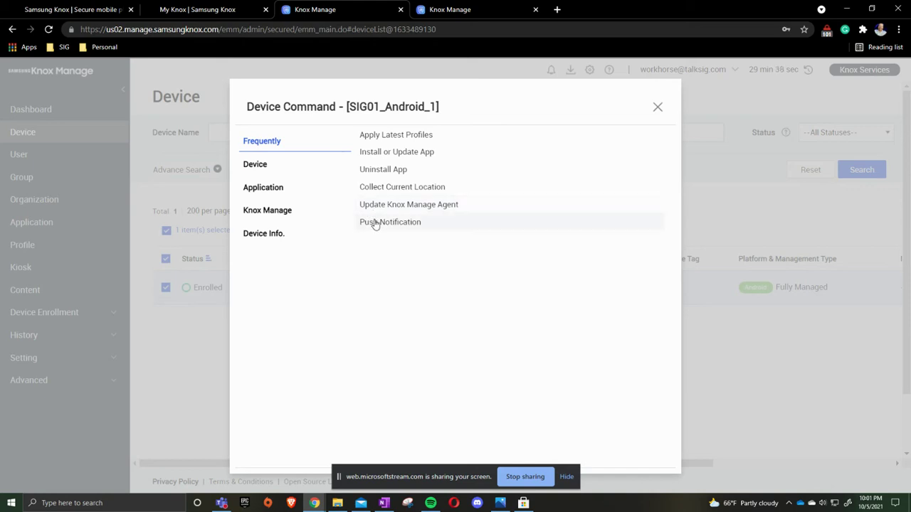
click(293, 169)
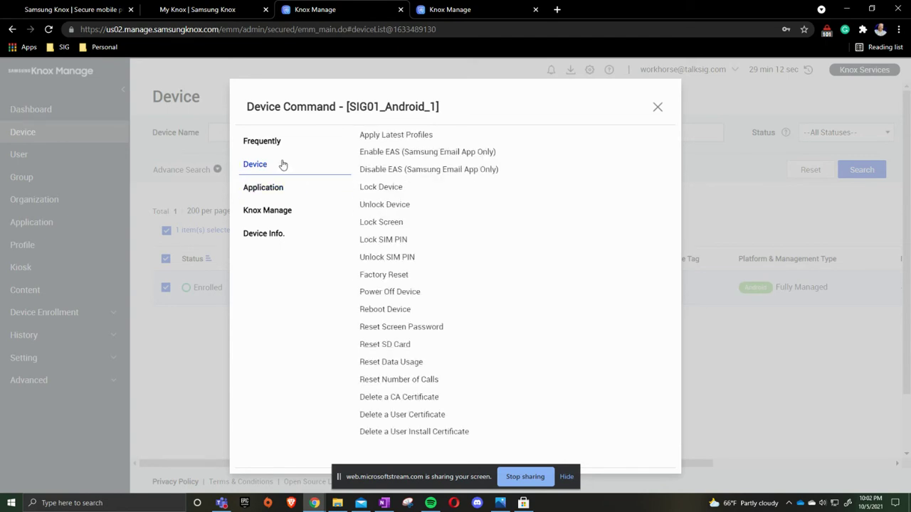
Step: Browse the Application and Agent command groups, starting then cancelling an Exit Kiosk request
click(269, 190)
click(269, 212)
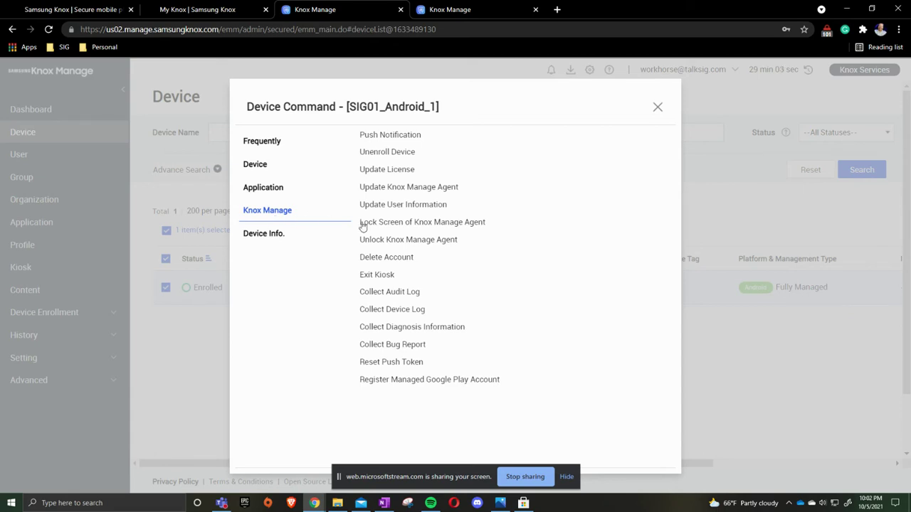
click(382, 277)
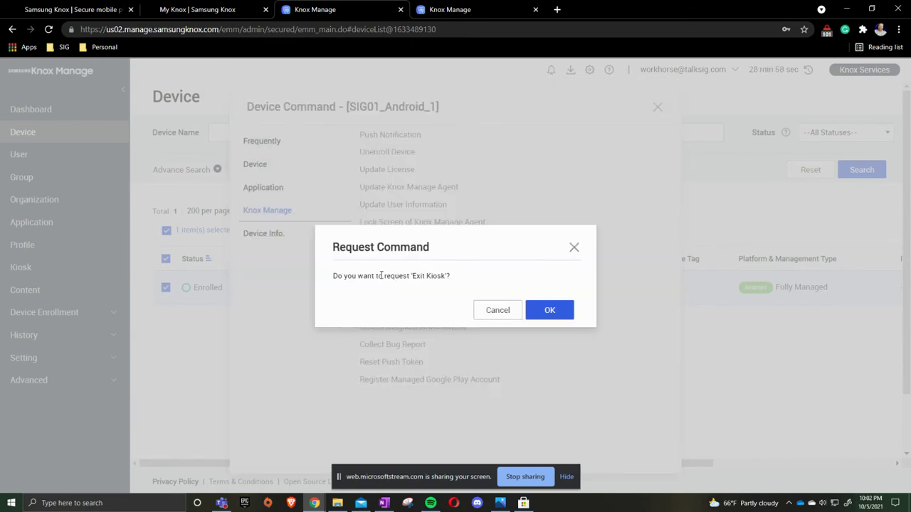
click(497, 310)
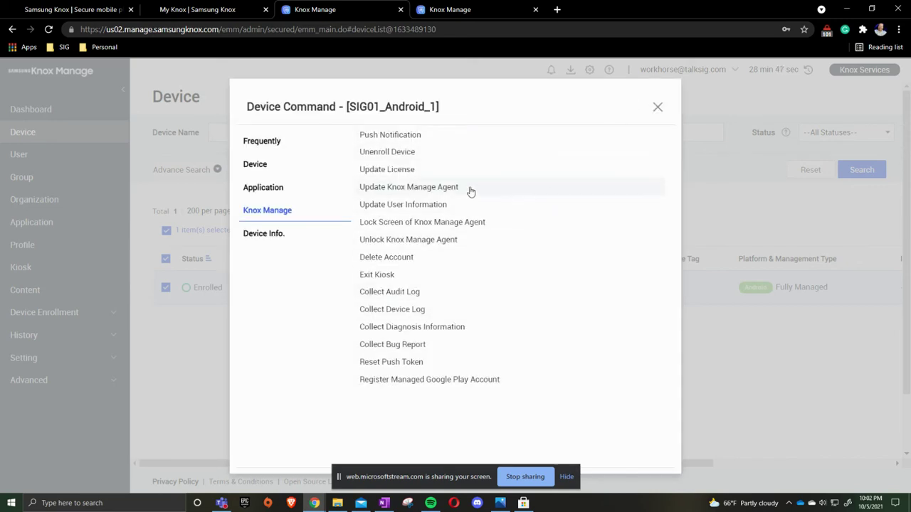
Step: Look through the Device Information, Device and Frequently command groups, then close the Device Command dialog
click(254, 233)
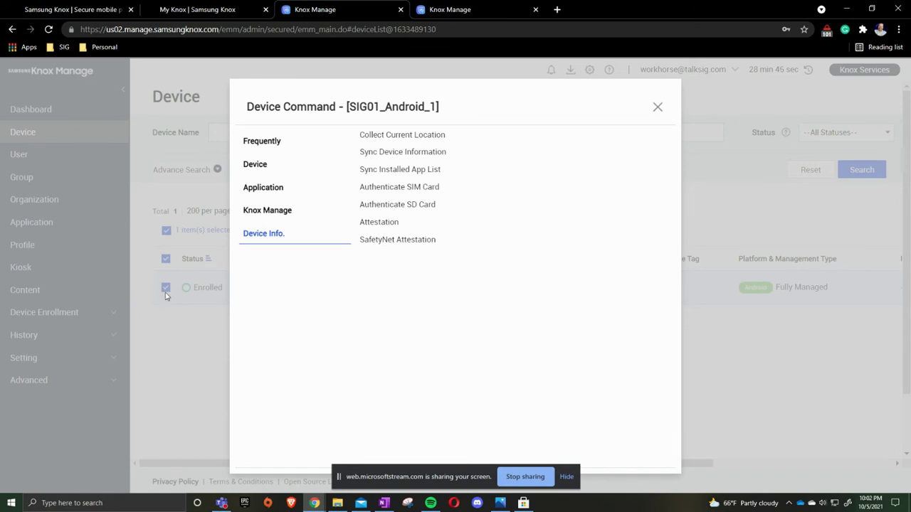
click(255, 163)
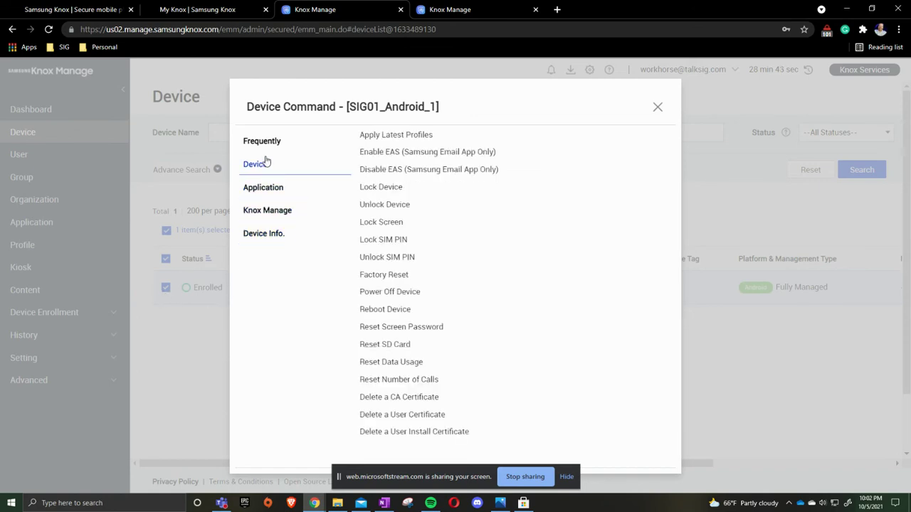
click(270, 142)
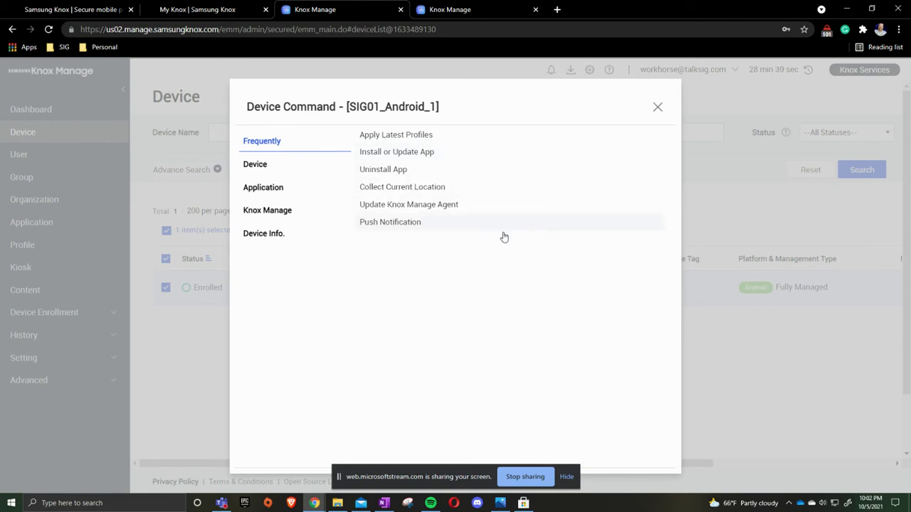
click(657, 108)
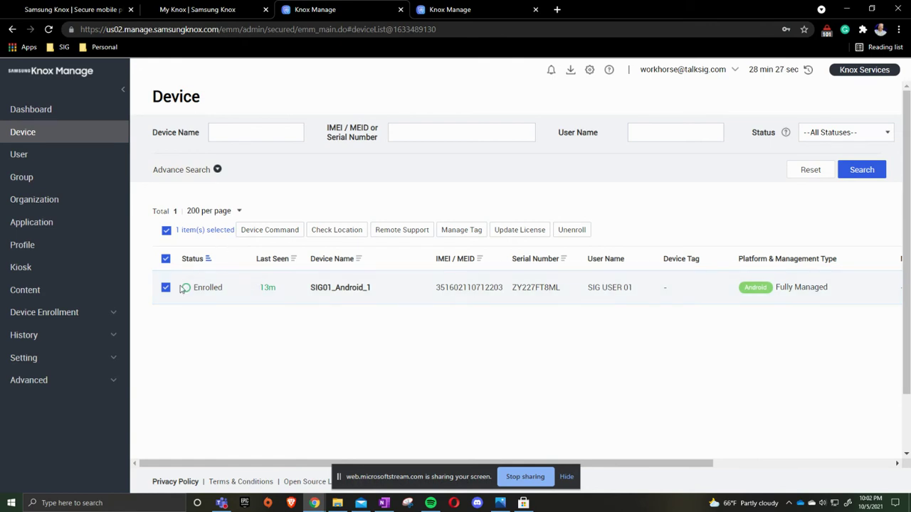
Step: Open SIG01_Android_1's Device Detail page and scroll through its Security tab
click(326, 289)
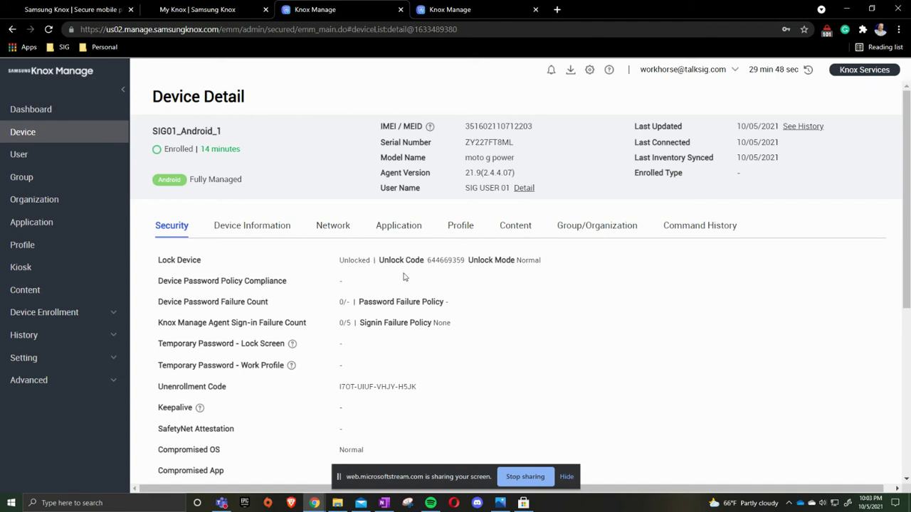
scroll(360, 279, down, 2)
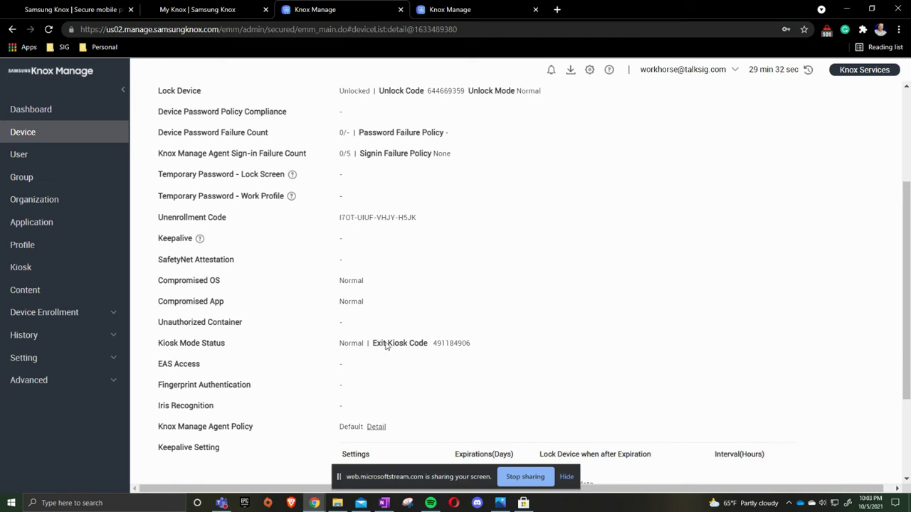
scroll(387, 346, up, 3)
Step: Review SIG01_Android_1's Device Information (OS Version 11, 93% battery) and Network details
click(270, 229)
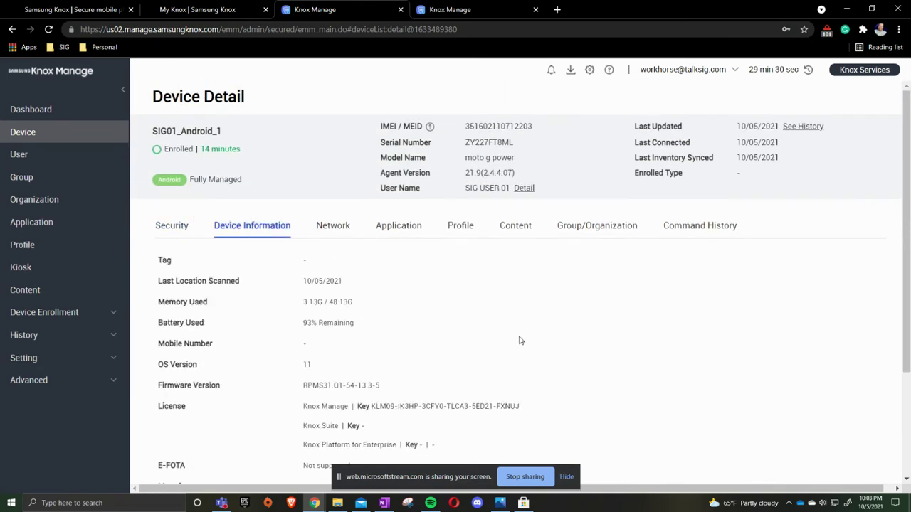
scroll(372, 280, down, 3)
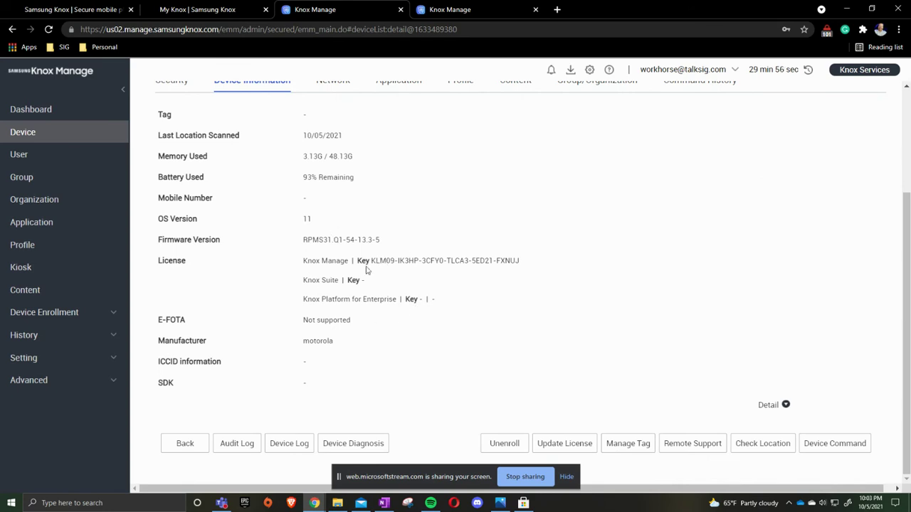
scroll(368, 306, up, 2)
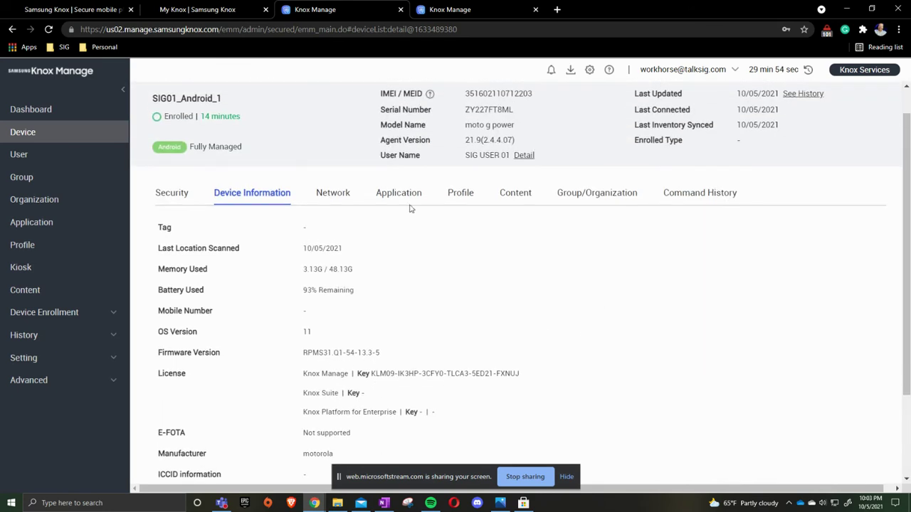
click(343, 201)
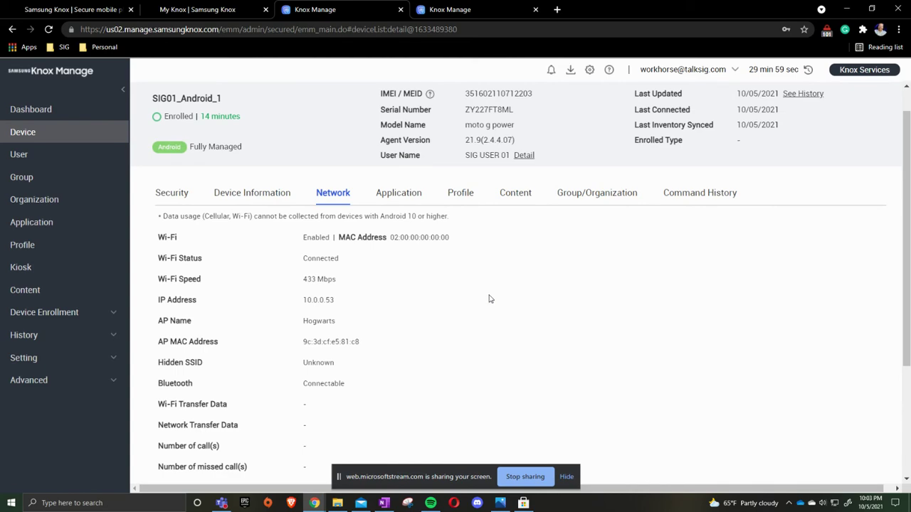
Step: Browse the 304 installed apps and close the Install or Update app selection without installing
click(412, 203)
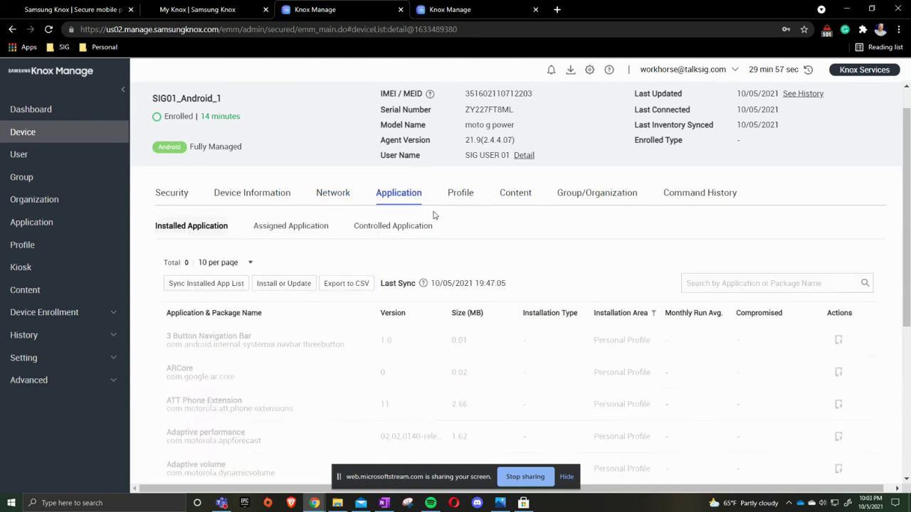
scroll(407, 284, down, 1)
scroll(391, 292, down, 4)
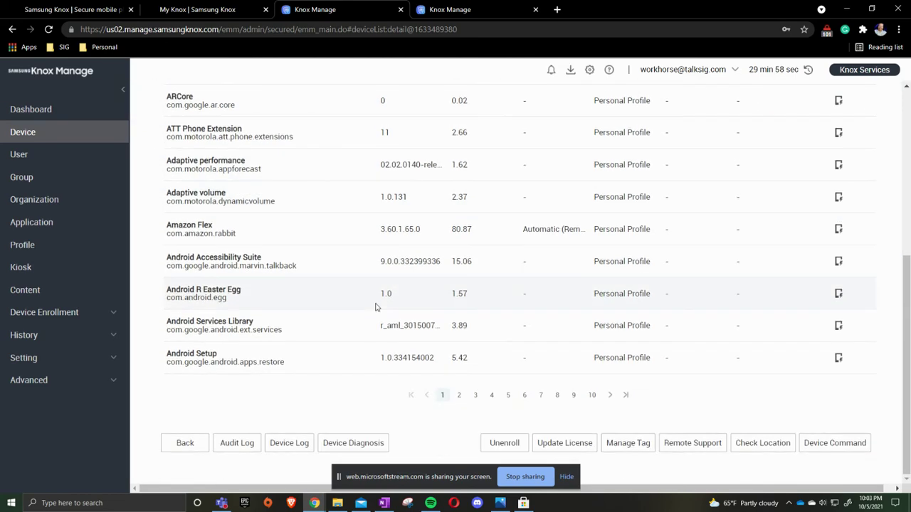
scroll(376, 309, up, 3)
scroll(376, 309, up, 2)
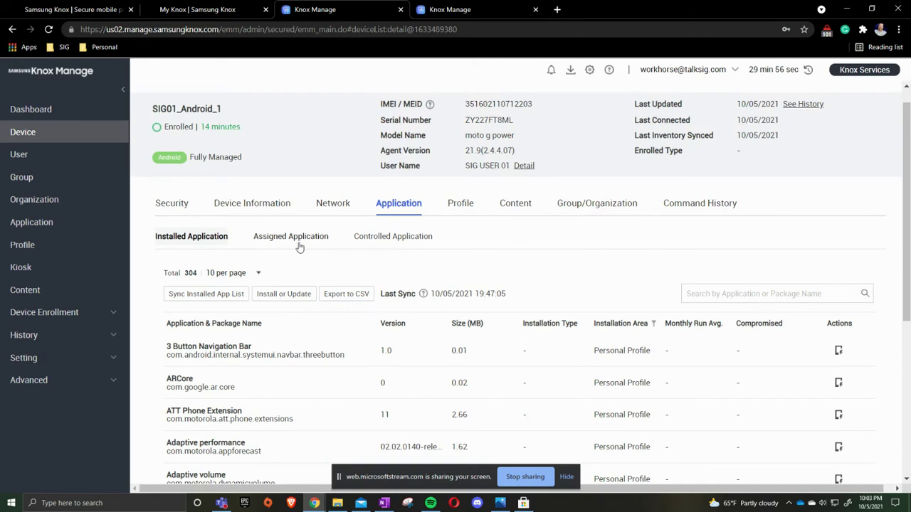
click(285, 294)
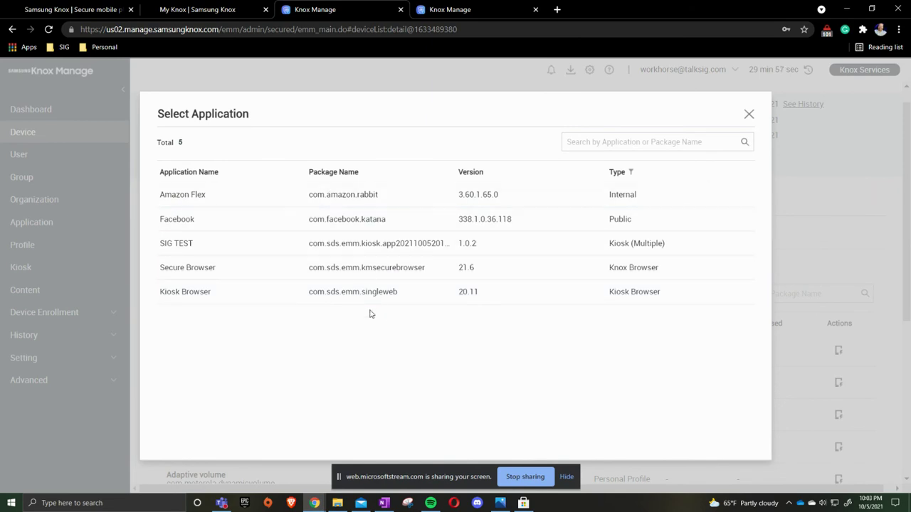
click(748, 114)
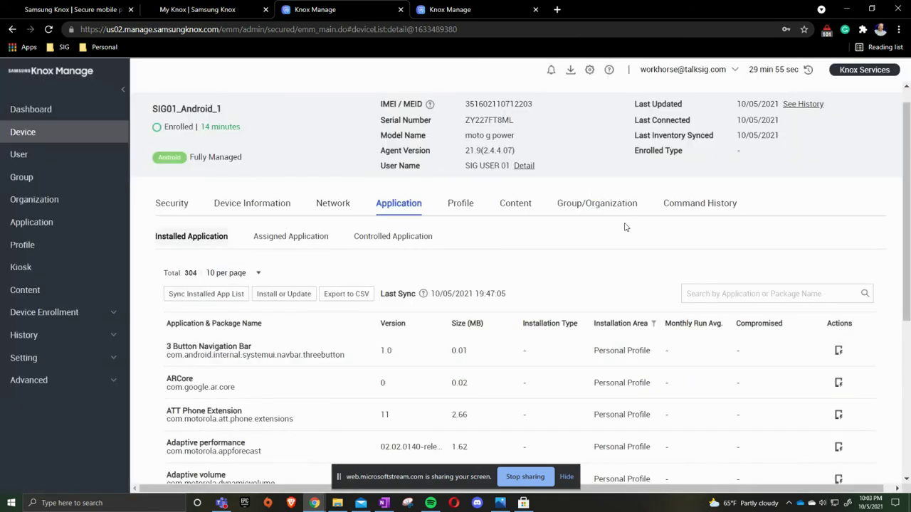
Step: Check the device's Profile policies, Group/Organization, and 10-entry Command History
click(454, 205)
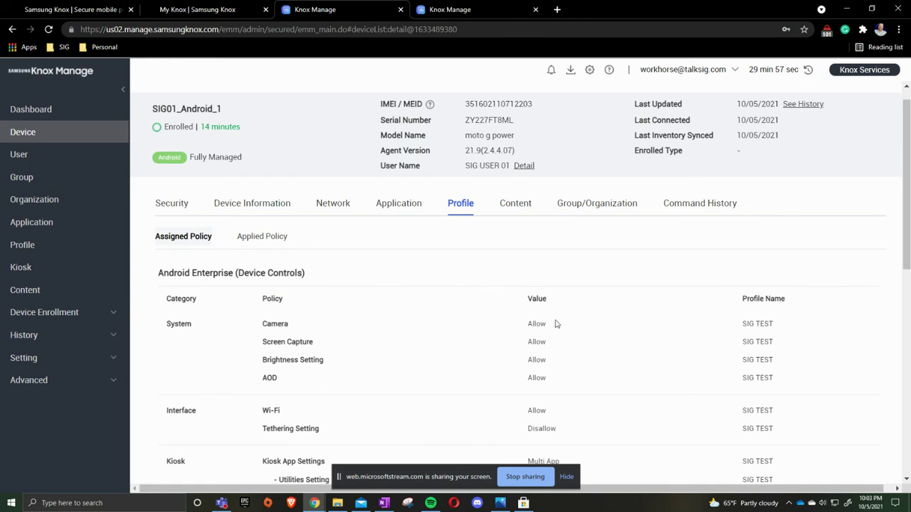
click(589, 202)
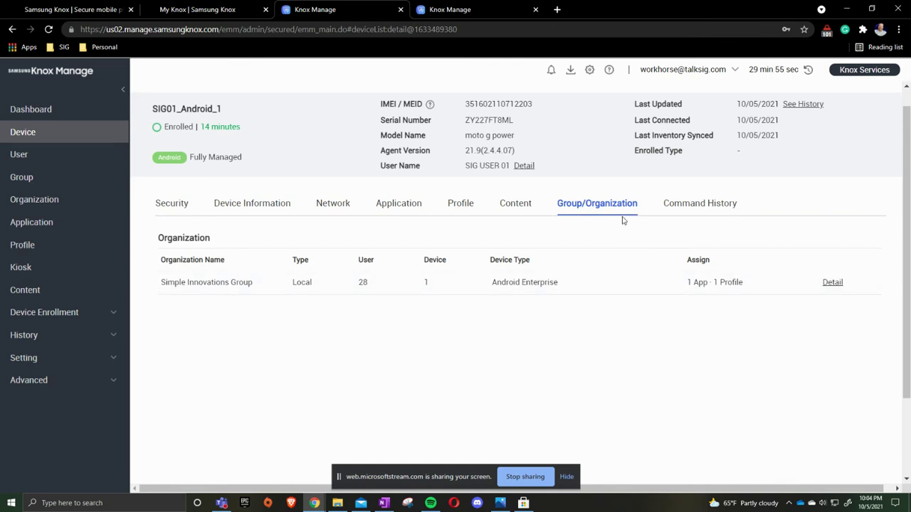
click(700, 205)
scroll(366, 317, down, 2)
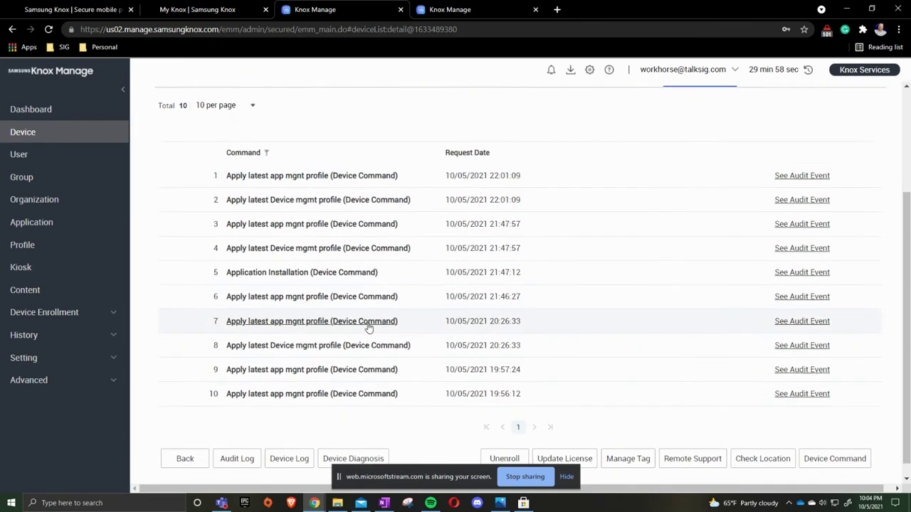
scroll(423, 281, up, 1)
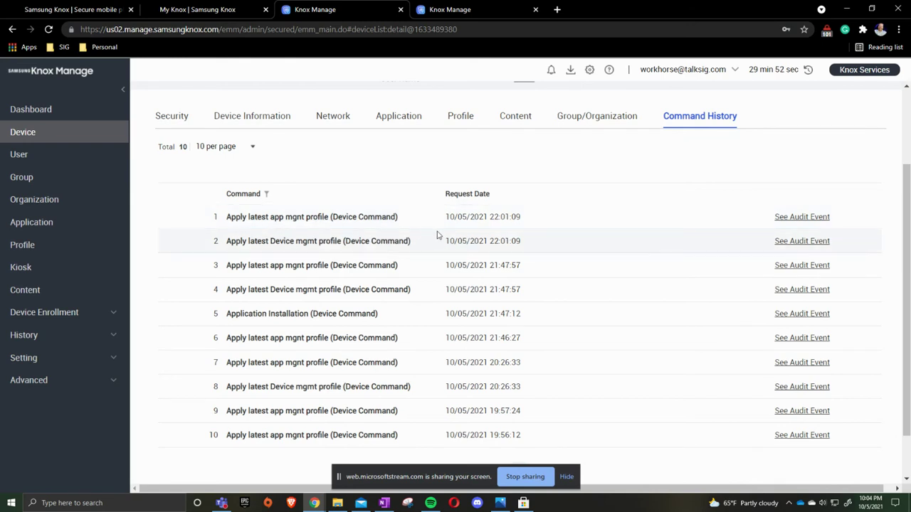
scroll(423, 282, up, 2)
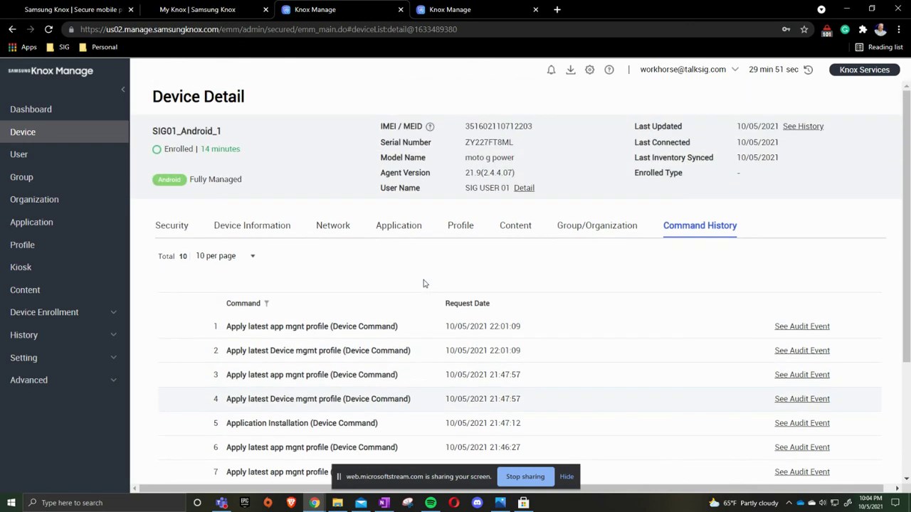
Step: Revisit the Security tab, then go Back to the Device list
click(176, 225)
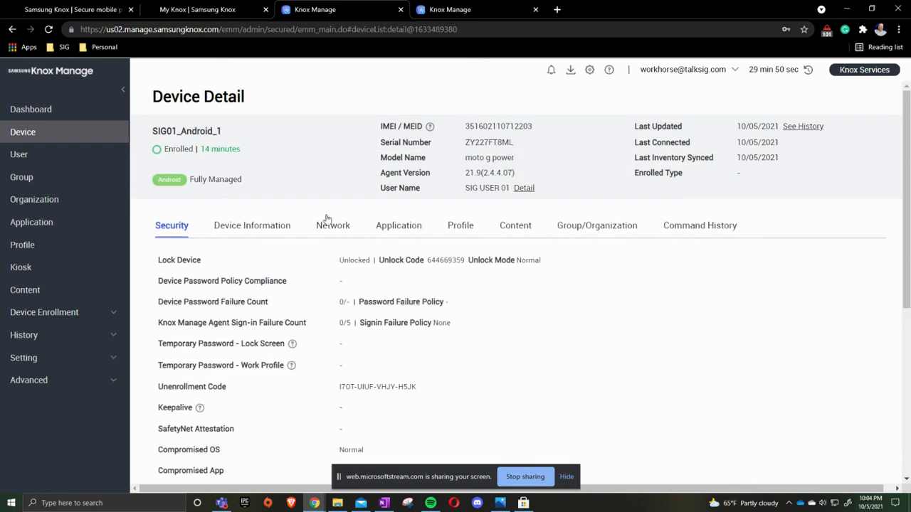
right_click(238, 172)
click(248, 178)
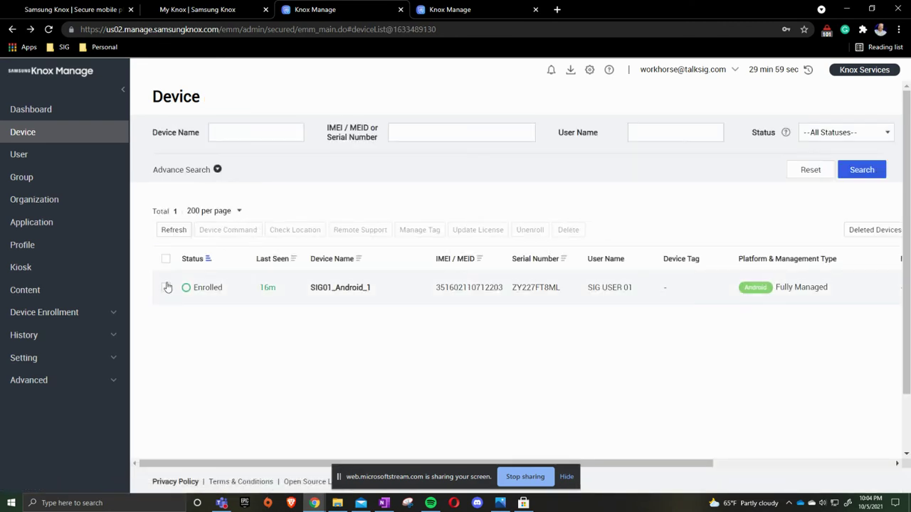
Step: Send a Factory Reset command to SIG01_Android_1, then deselect it and refresh the list
click(166, 287)
click(266, 231)
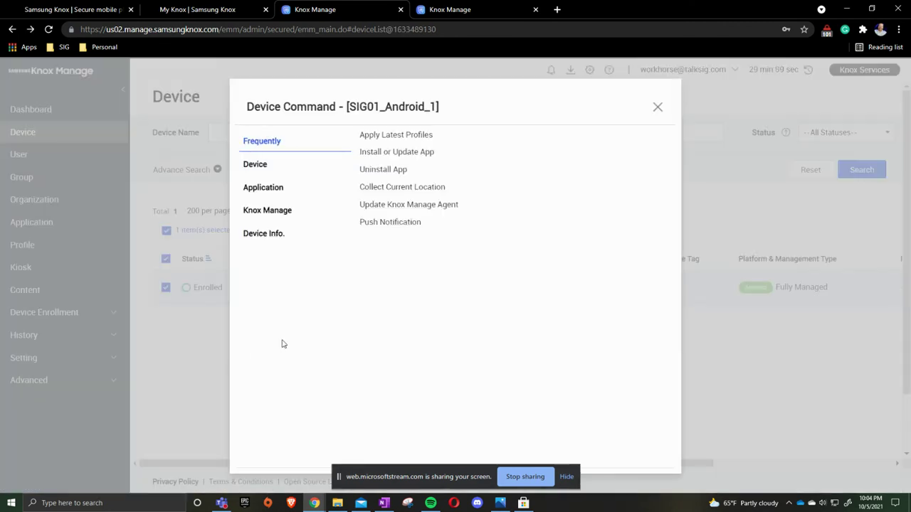
click(259, 164)
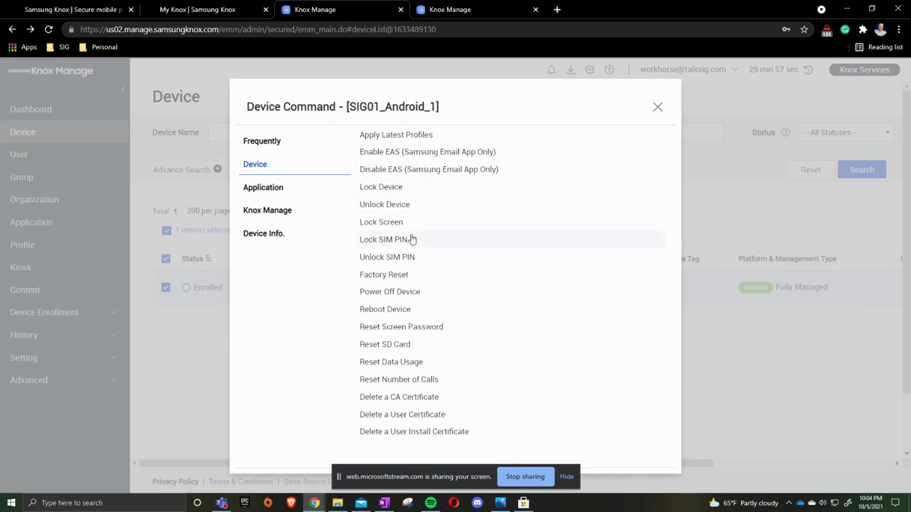
click(409, 277)
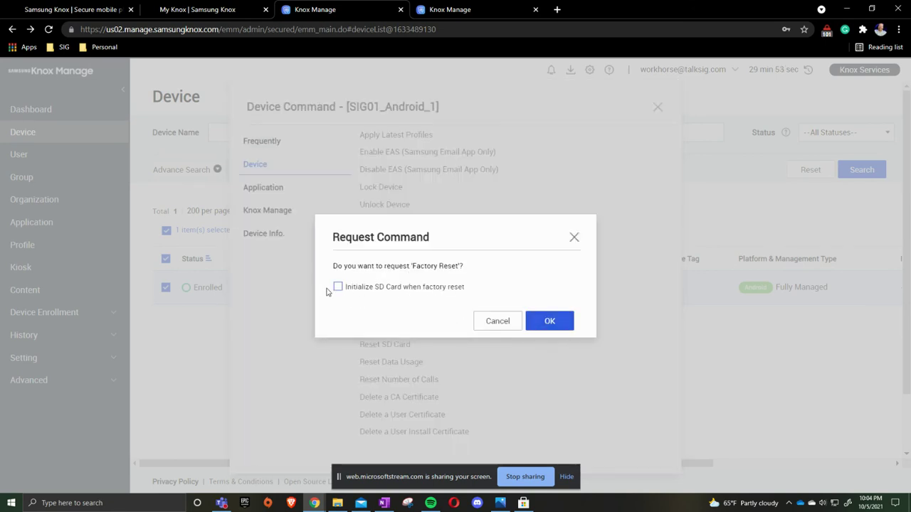
click(549, 321)
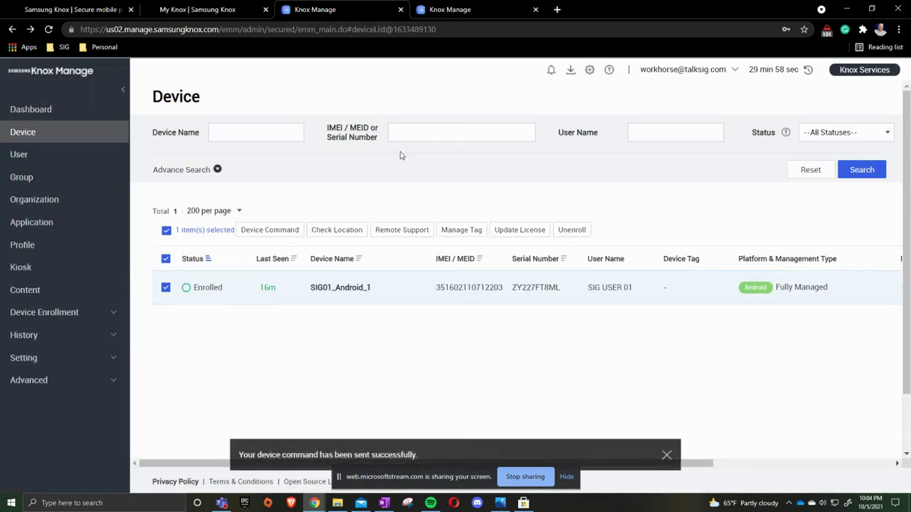
click(166, 288)
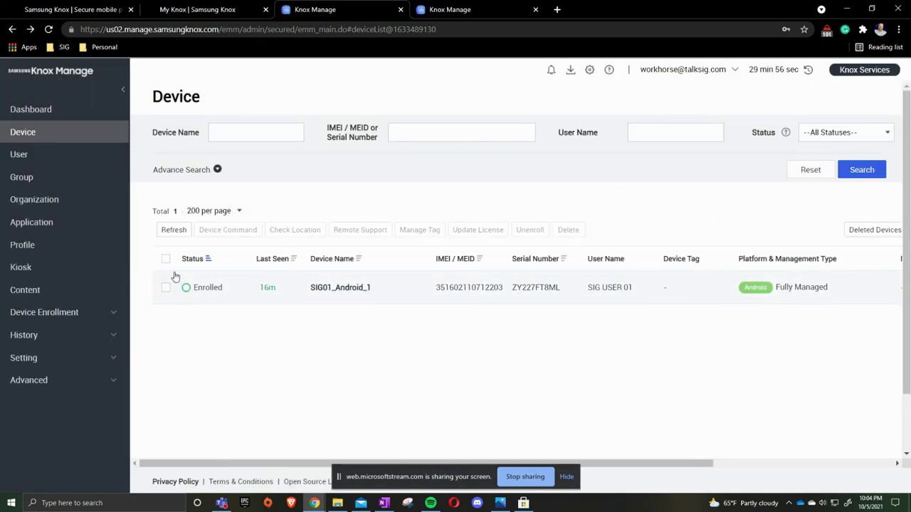
click(175, 230)
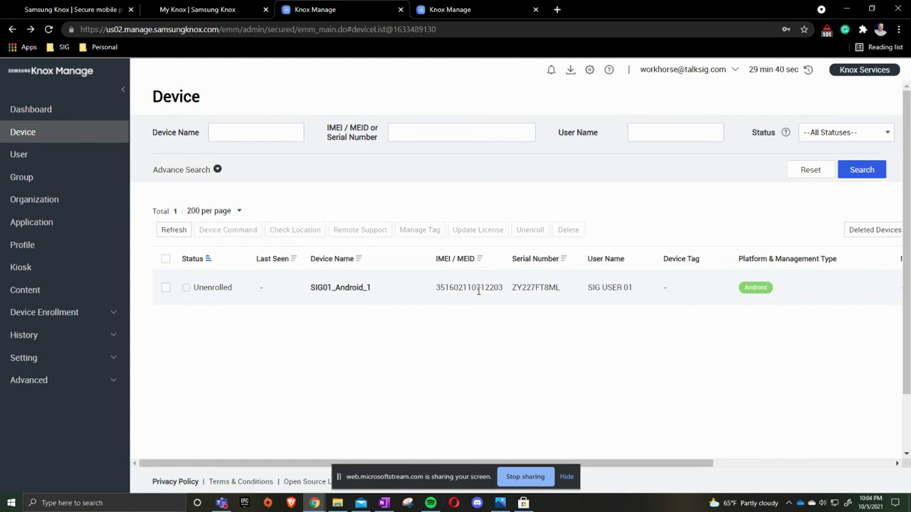
Step: Select the now-Unenrolled SIG01_Android_1 row in the Device list
click(166, 288)
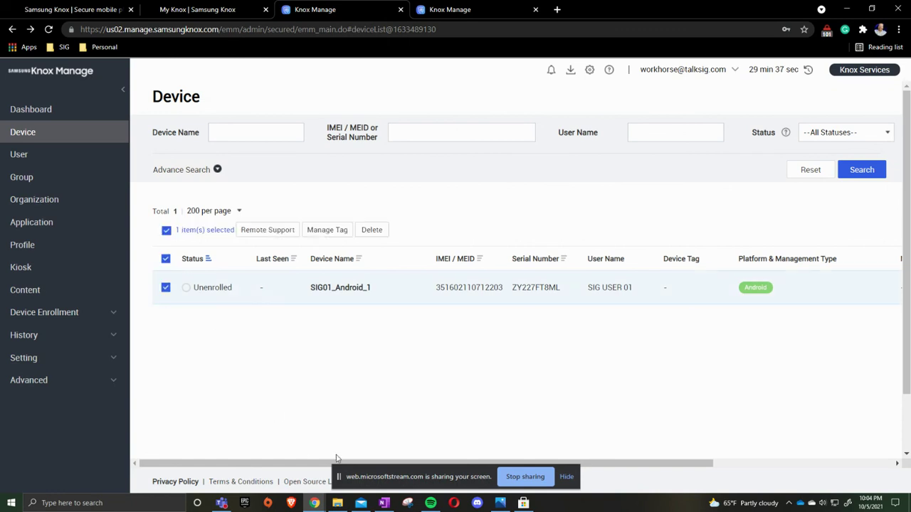
Step: Delete SIG01_Android_1 and confirm, leaving the device list at 0 devices
click(375, 236)
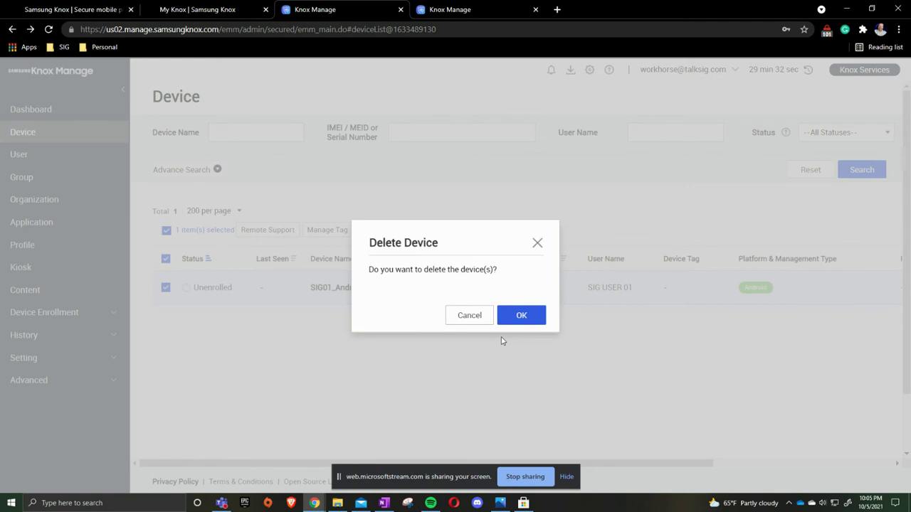
click(512, 319)
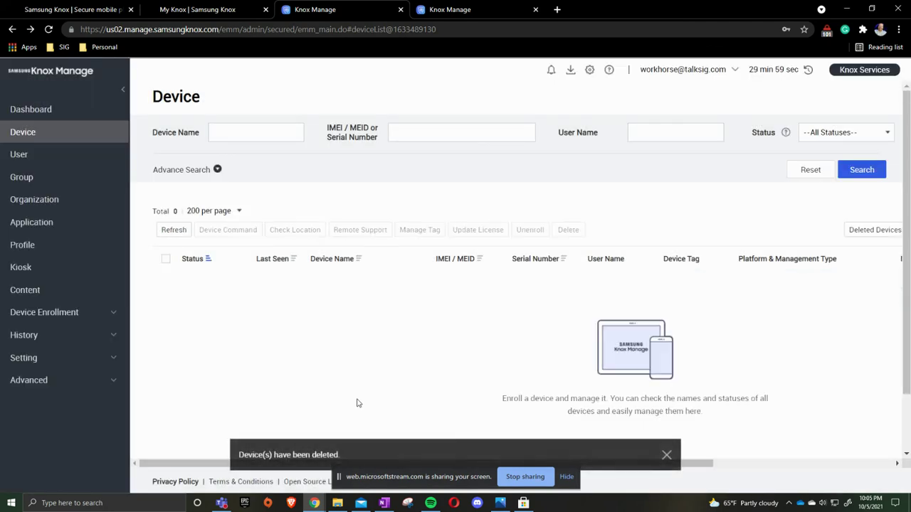